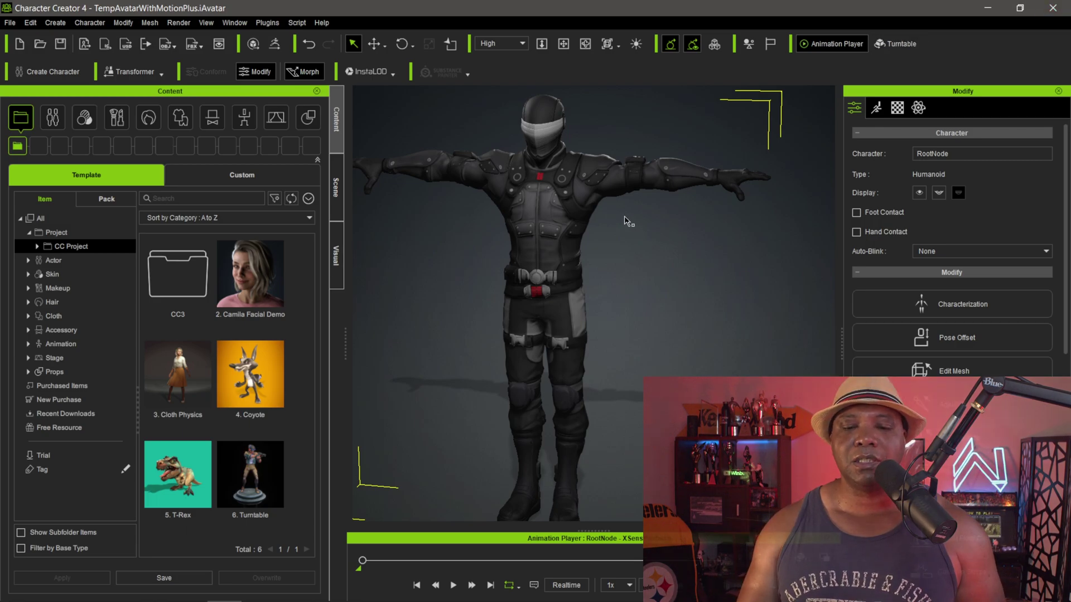
Reselect the armored character and send it to iClone 8 via File > Export > Send to iClone
left_click(752, 125)
left_click(566, 229)
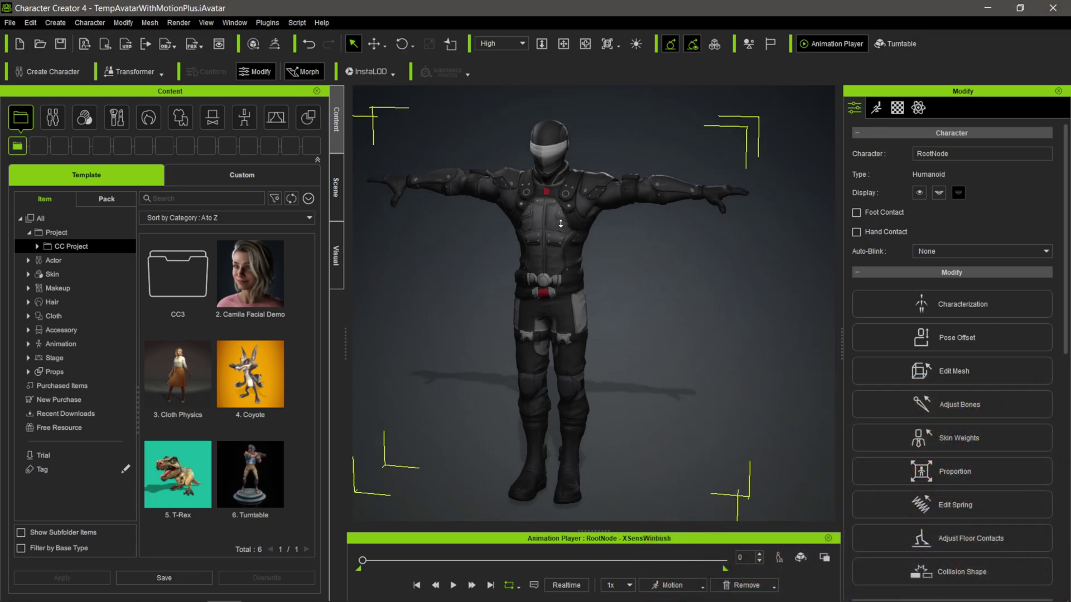
scroll(566, 228, "down", 1)
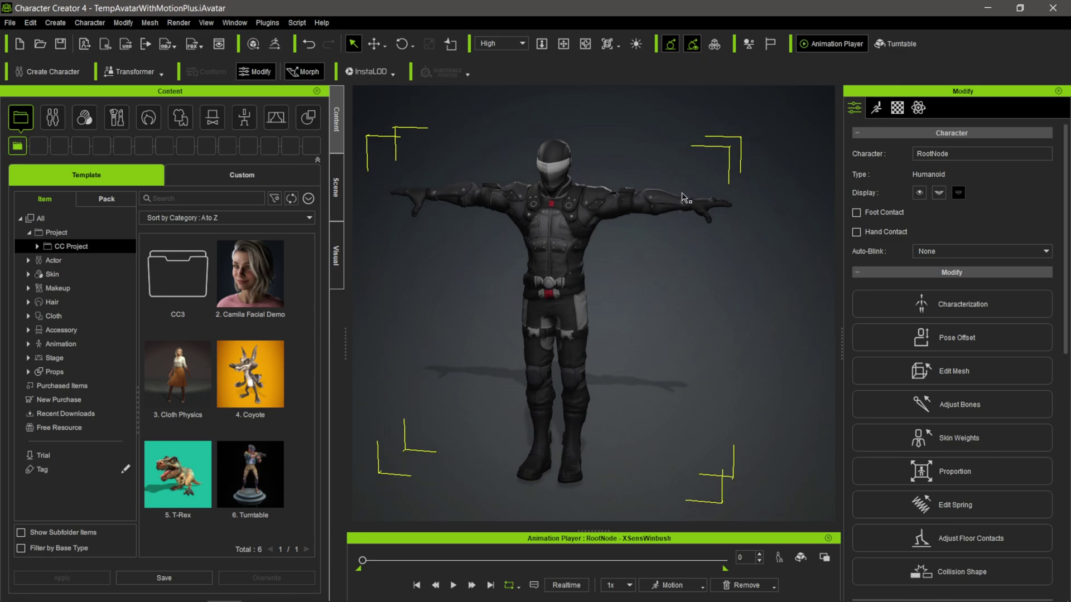
left_click(11, 23)
mouse_move(56, 135)
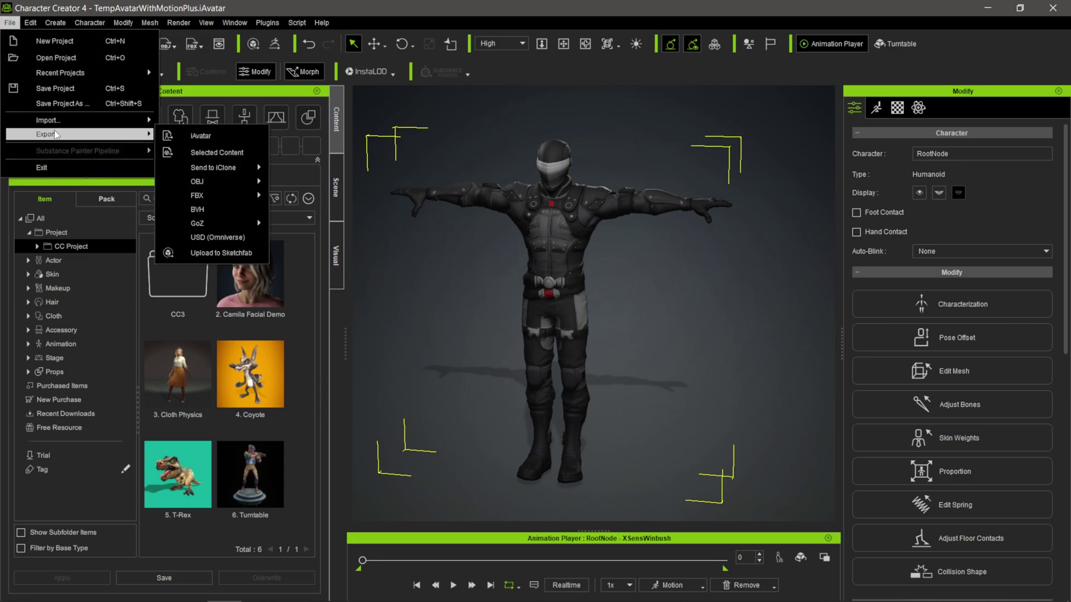
mouse_move(194, 168)
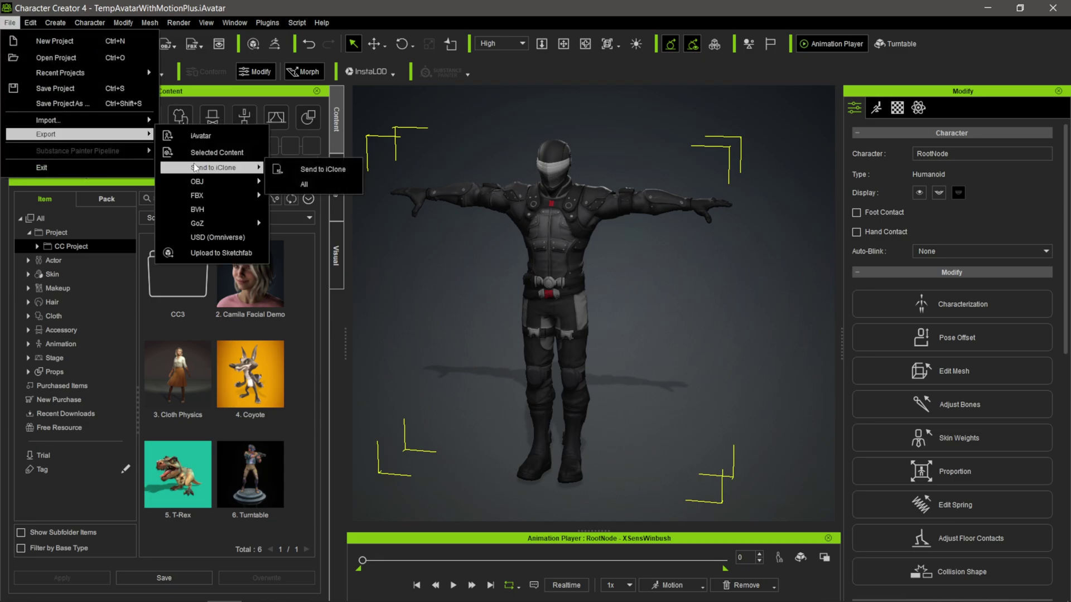
left_click(316, 170)
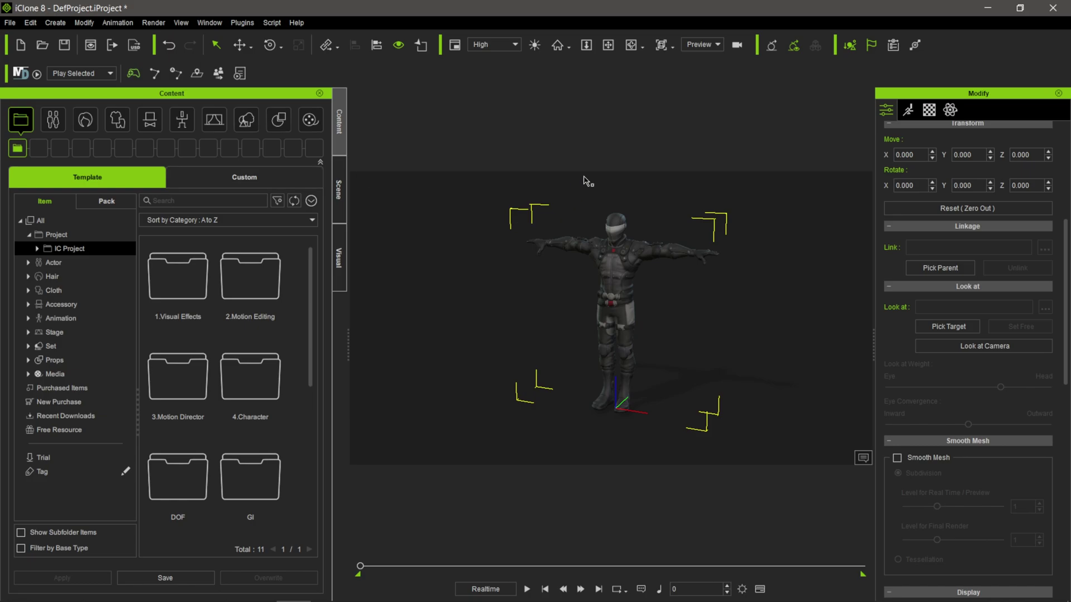
Zoom and orbit around the character, then switch to the Window > Workspace > Animation layout
scroll(653, 283, "up", 5)
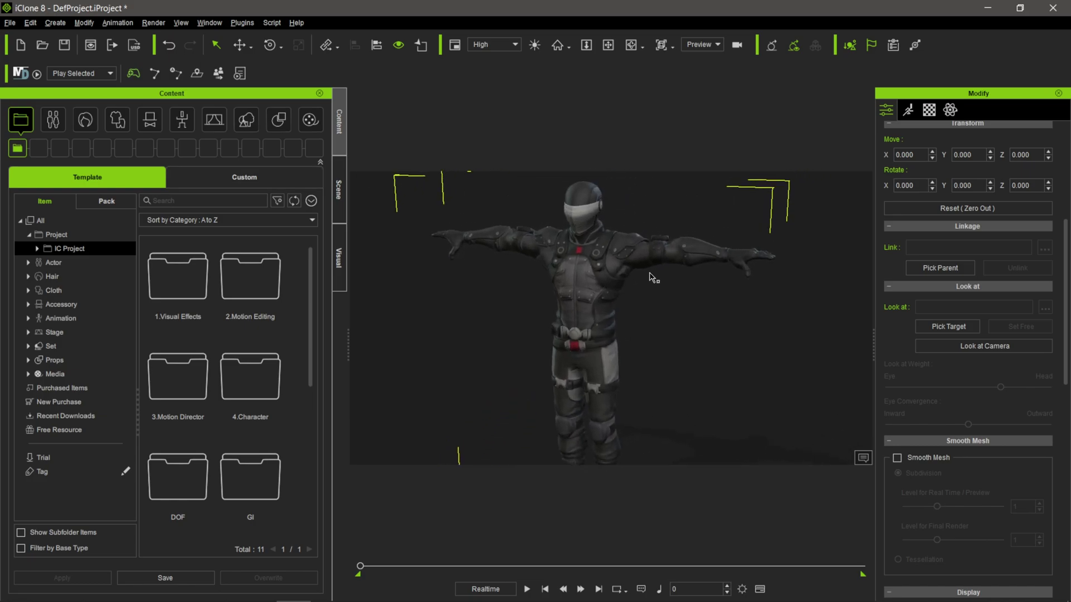
right_click_drag(653, 278, 564, 288)
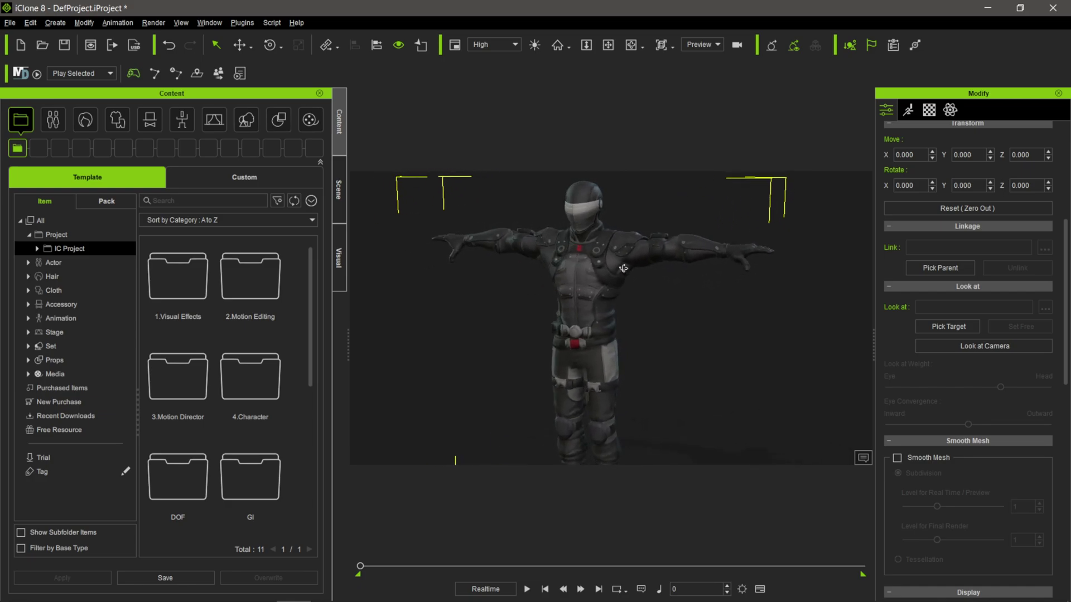
left_click(210, 23)
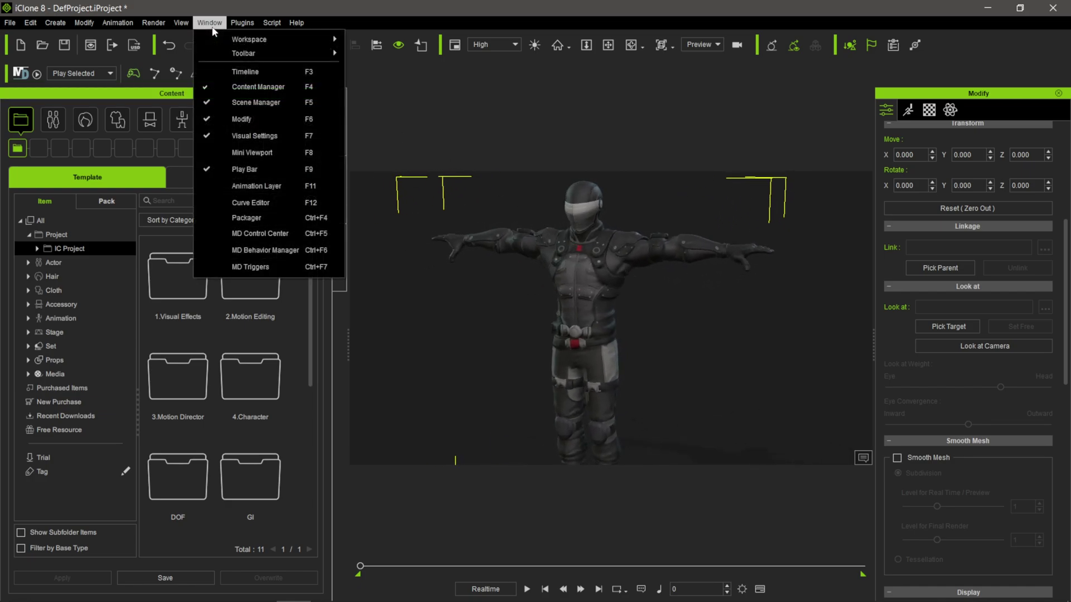
mouse_move(246, 38)
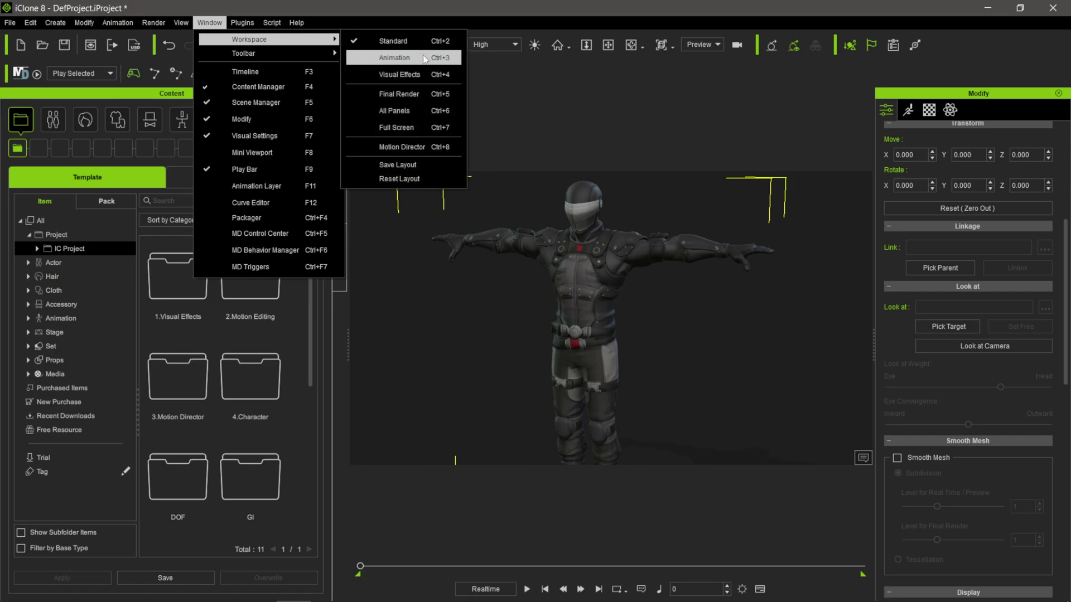
left_click(395, 58)
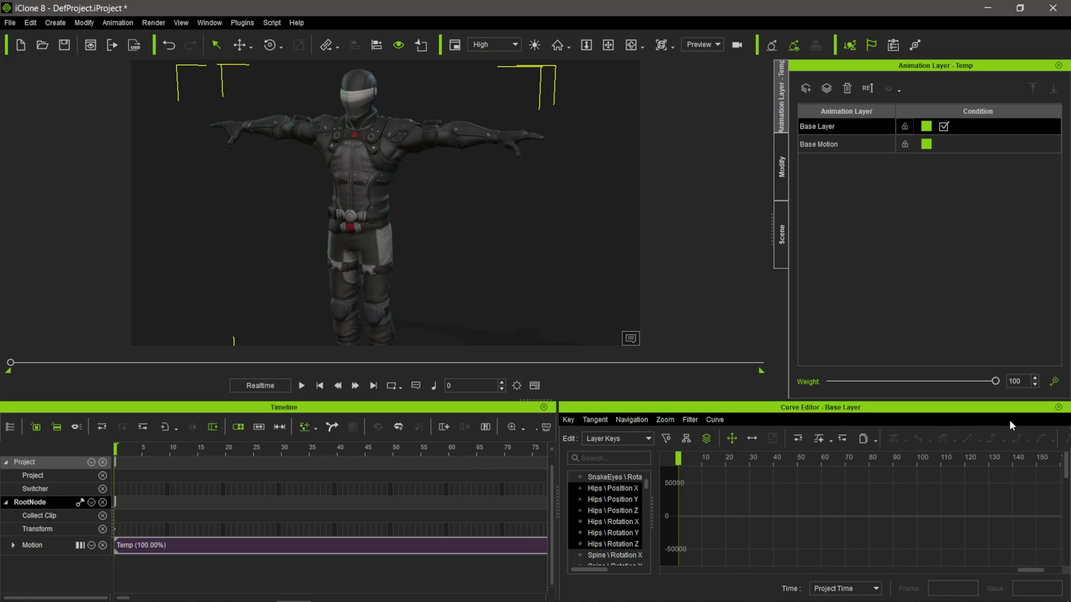
Close the Curve Editor, expand the Motion track's sub-tracks, and show the Modify panel's Animation tools
left_click(1059, 408)
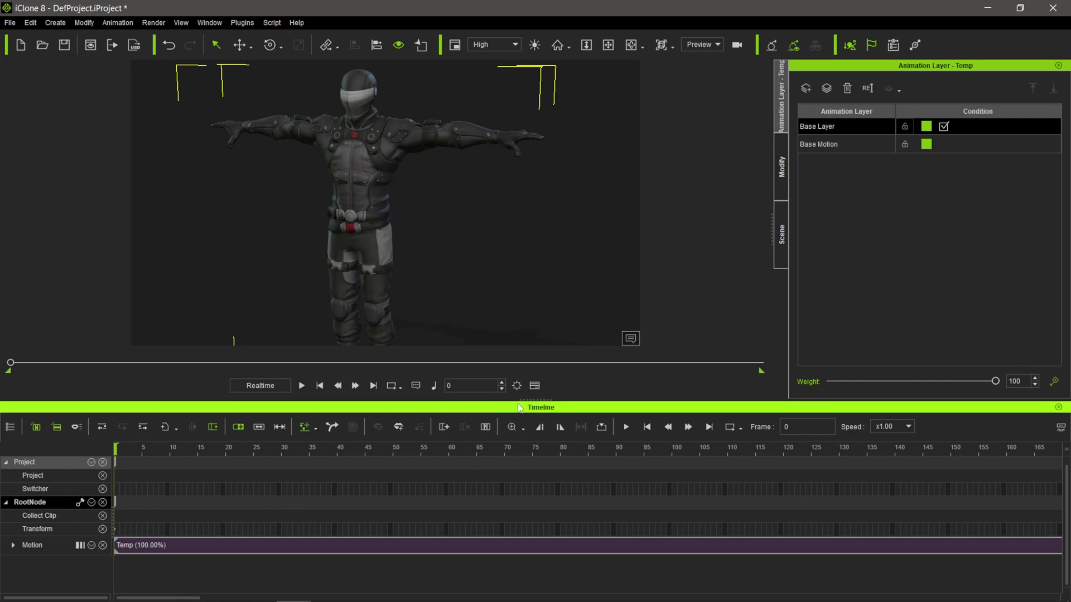
left_click(42, 545)
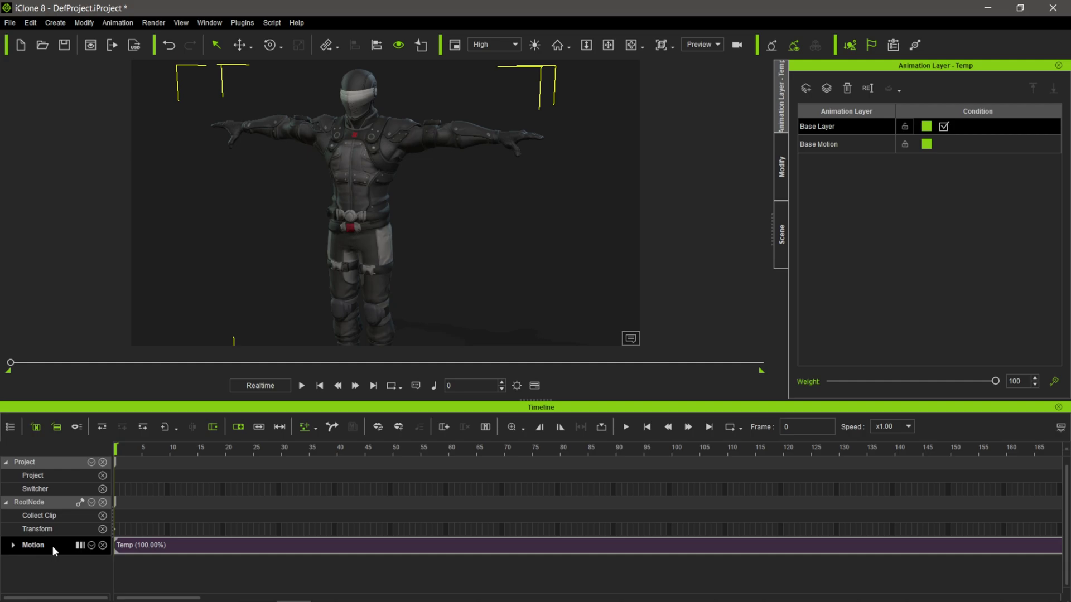
left_click(13, 547)
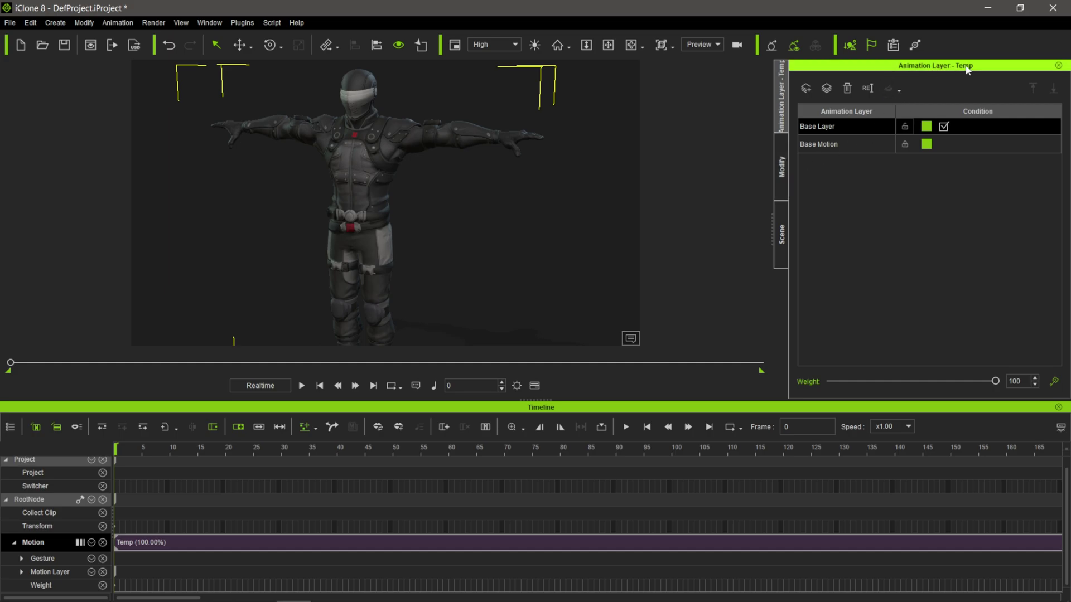
left_click(782, 170)
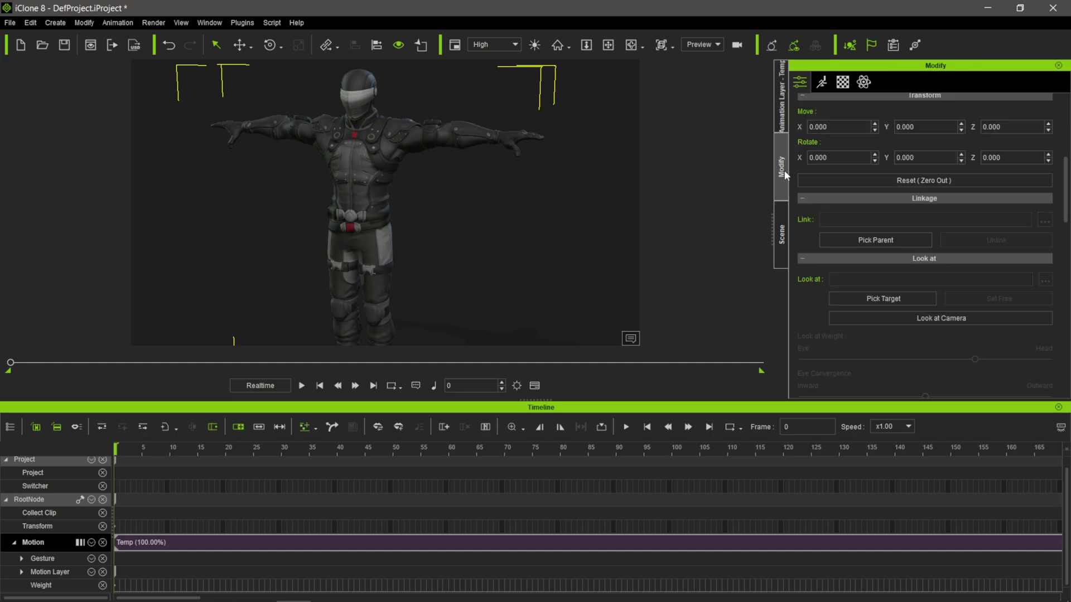
left_click(823, 82)
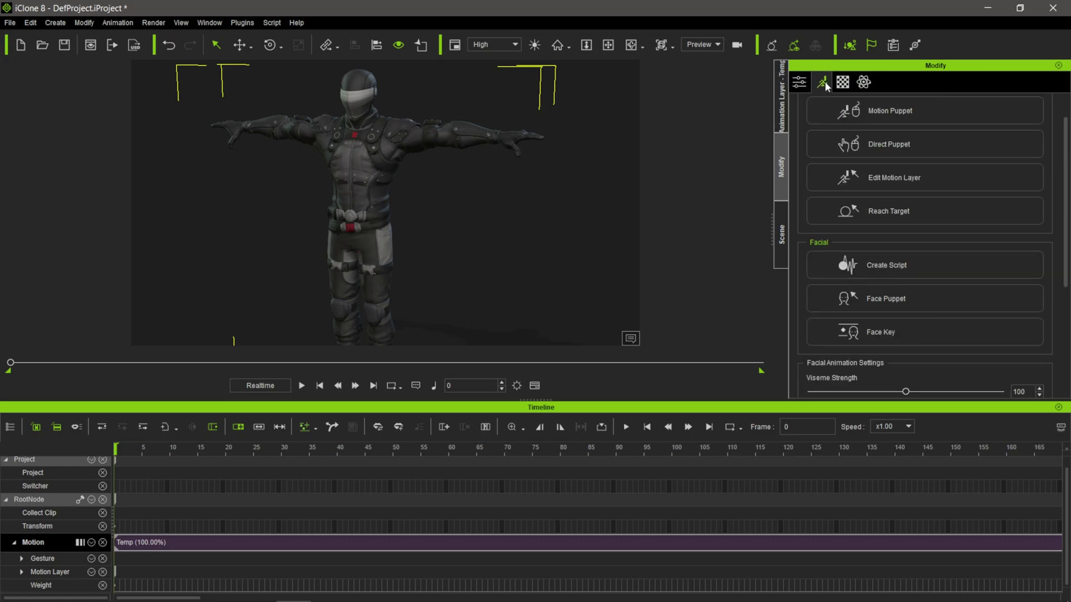
Open Edit Motion Layer, move its window up, scrub the timeline forward and face the character
left_click(902, 176)
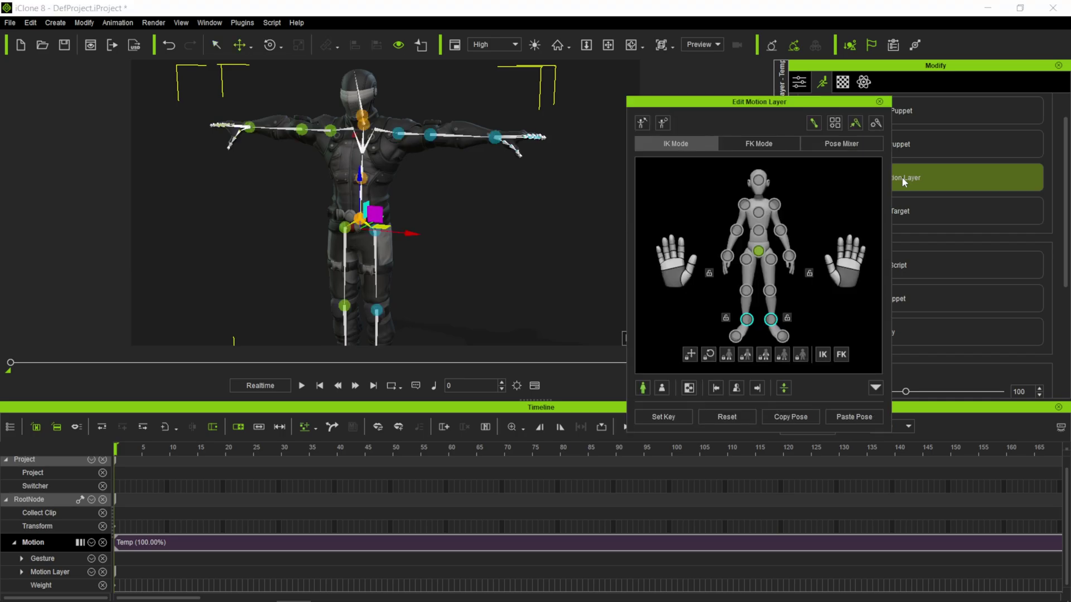
left_click_drag(809, 102, 848, 61)
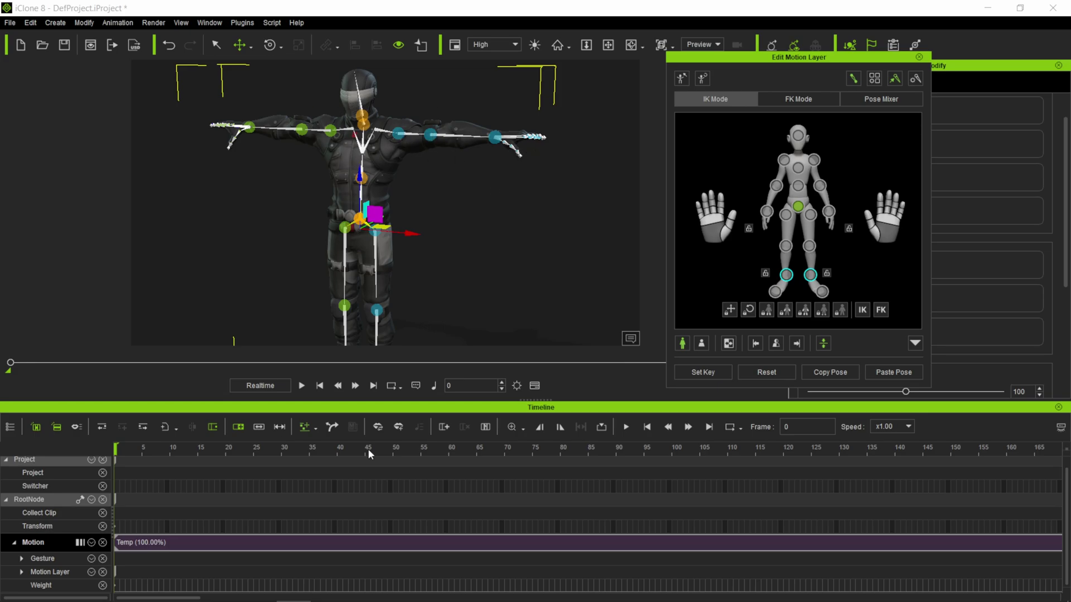
left_click_drag(142, 449, 602, 469)
right_click_drag(535, 234, 546, 258)
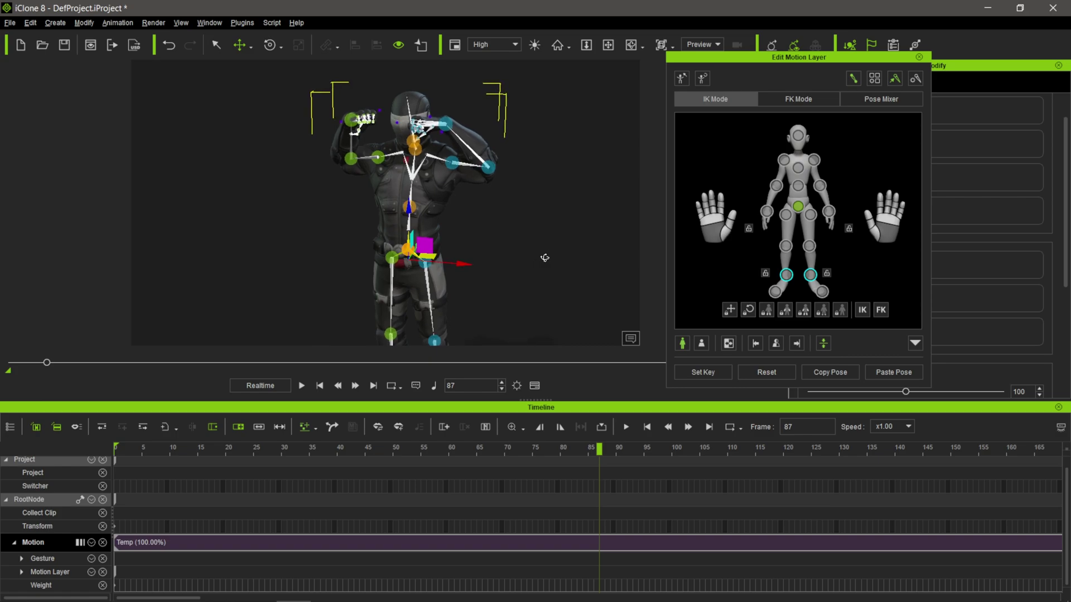
Select the right fist's IK effector, raise it slightly, then undo the move
left_click(446, 128)
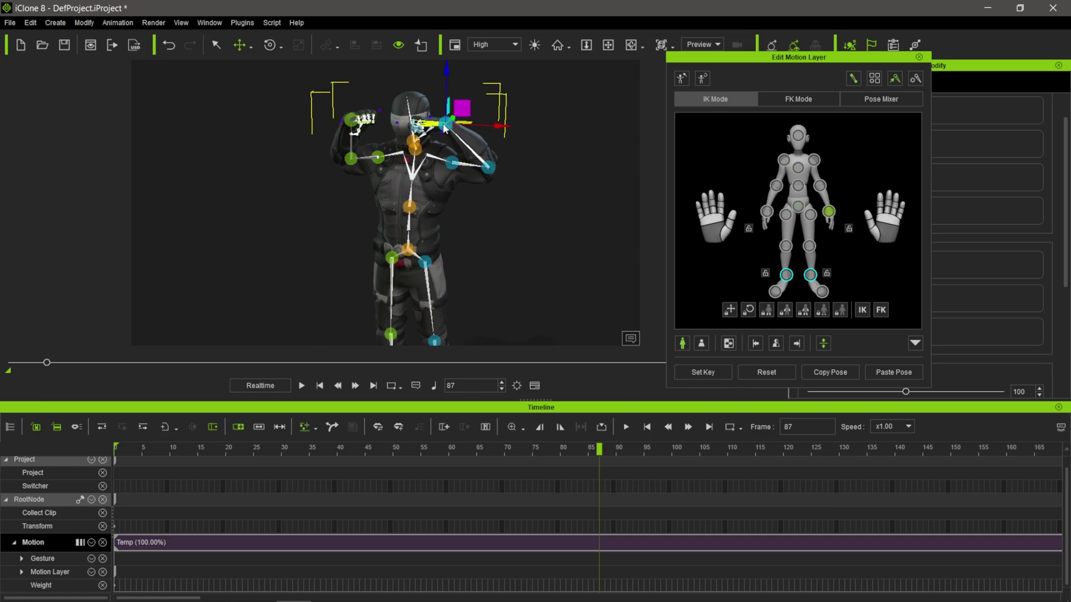
scroll(452, 137, "up", 5)
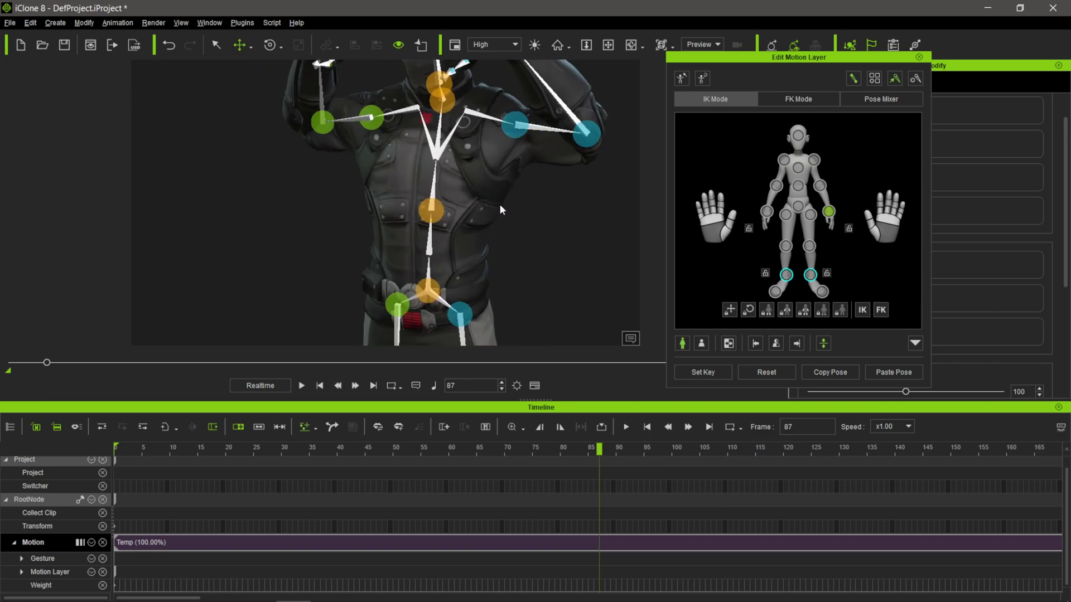
scroll(535, 237, "down", 3)
right_click_drag(536, 237, 543, 271)
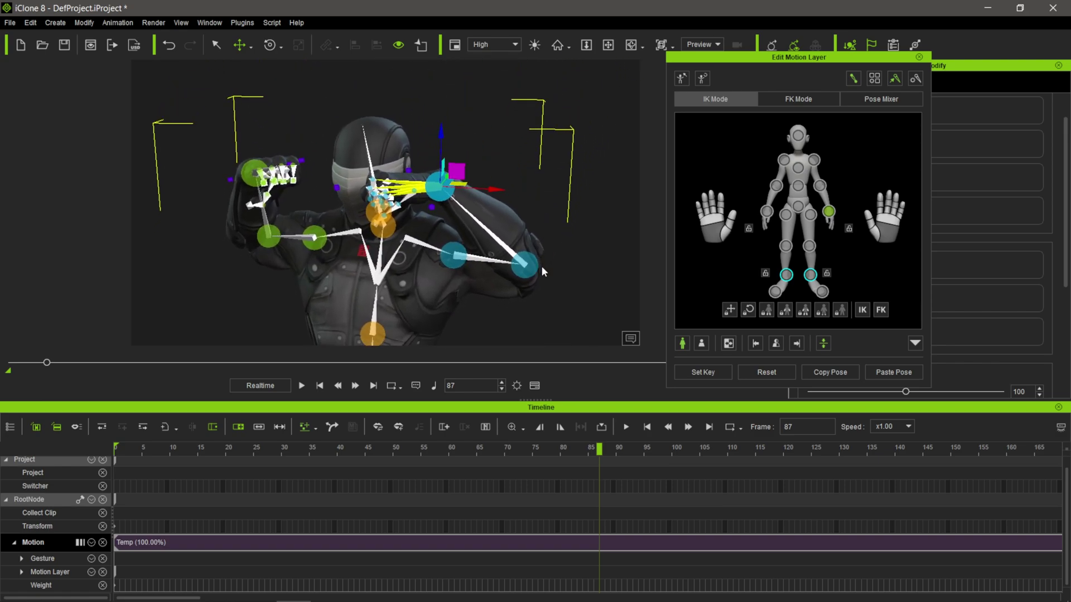
left_click(767, 212)
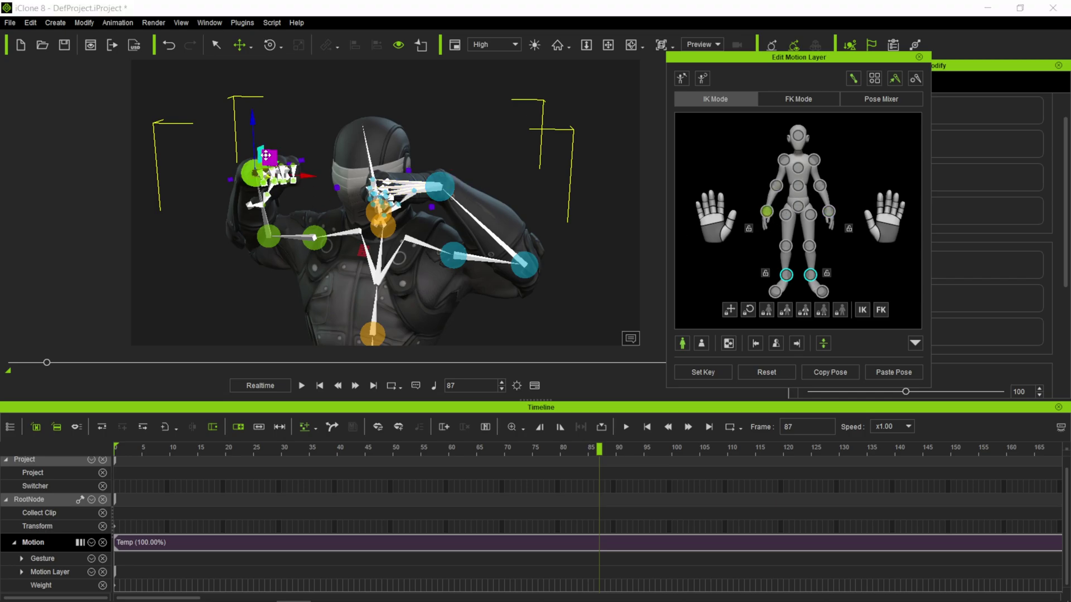
left_click(829, 213)
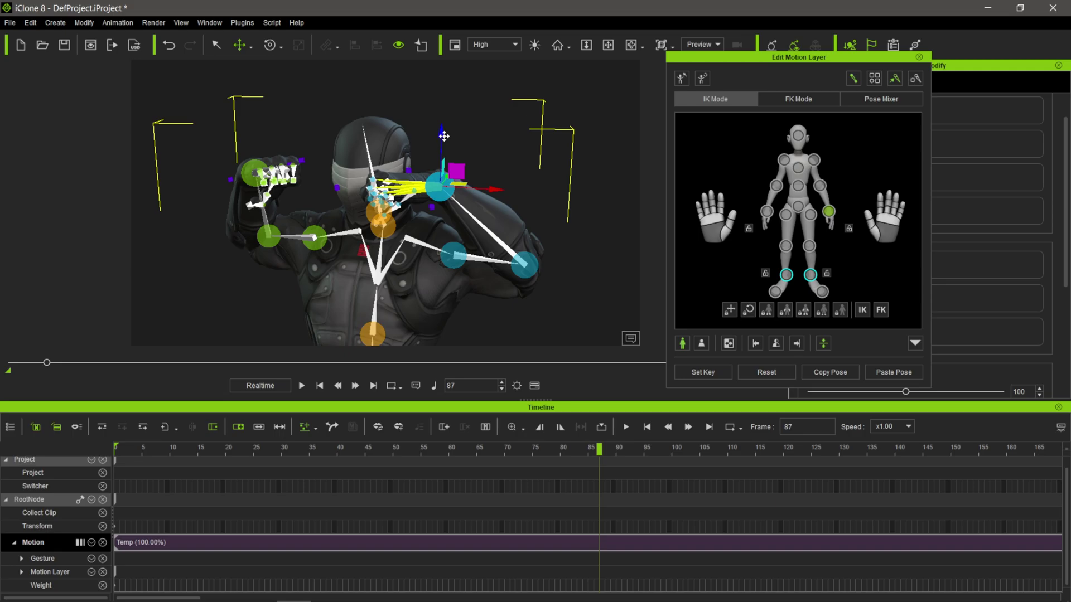
left_click_drag(441, 134, 465, 116)
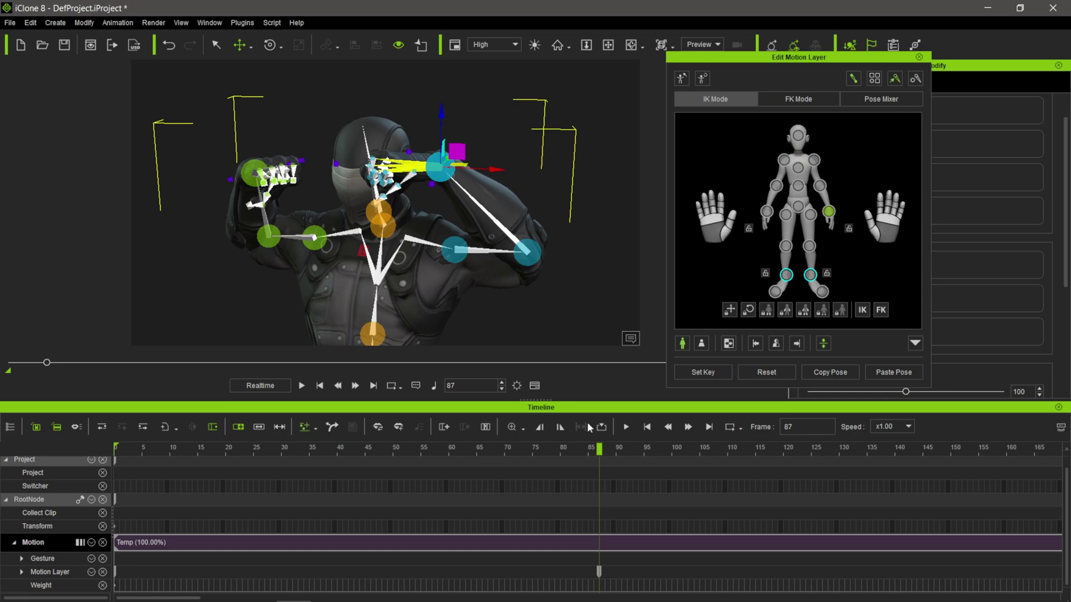
key("ctrl+z")
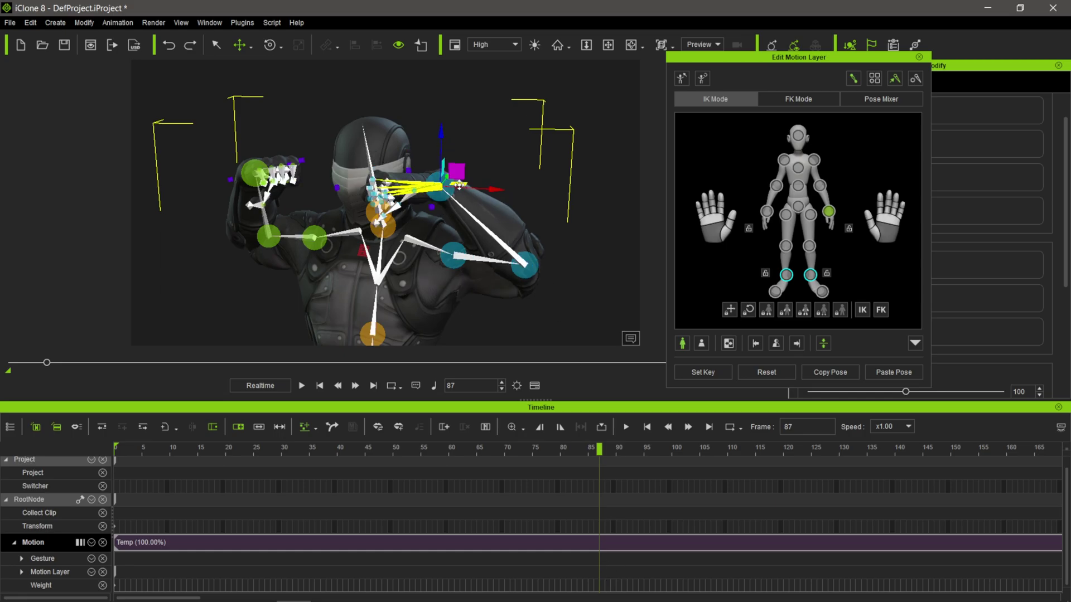
With Local Rotate, turn and fine-tune the right hand's wrist angle at frame 87
left_click(271, 46)
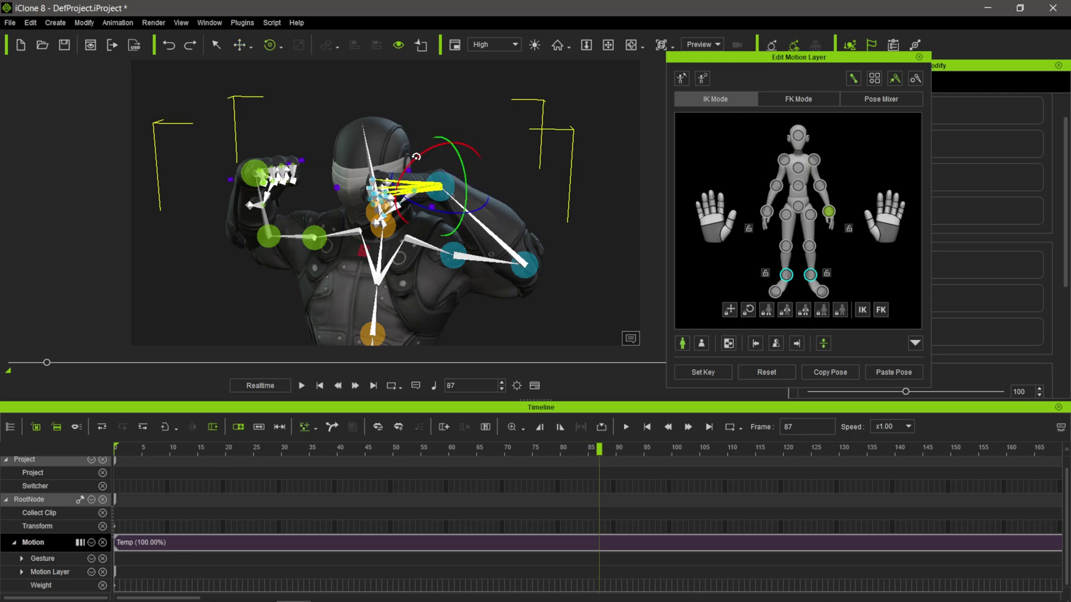
mouse_move(416, 157)
left_mouse_down()
mouse_move(441, 163)
mouse_move(453, 203)
mouse_move(393, 160)
mouse_move(399, 147)
left_mouse_up()
left_click_drag(401, 211, 398, 208)
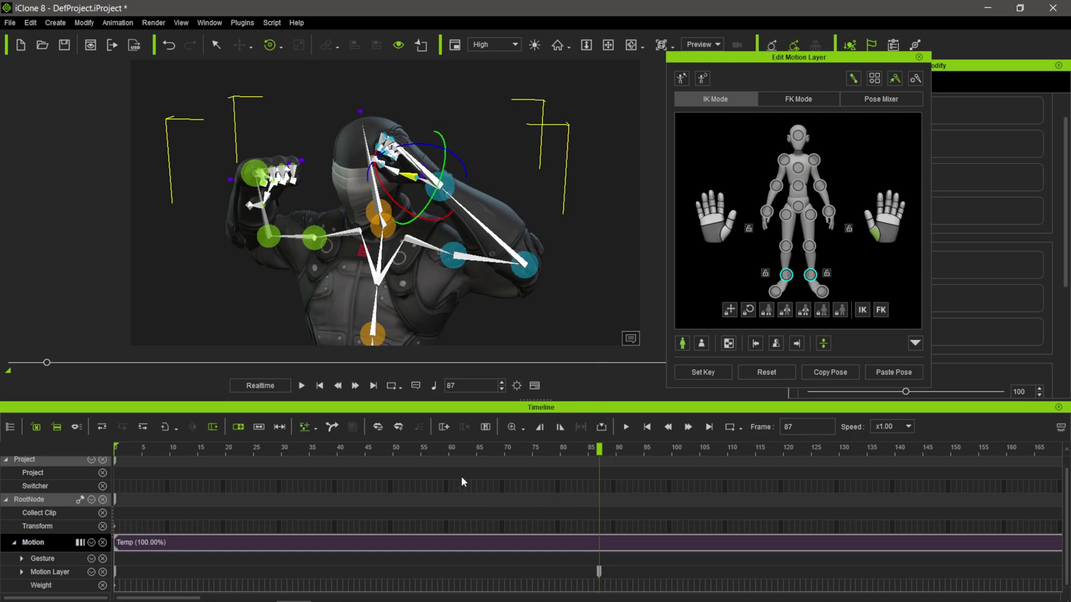
Jump to frame 0, close Edit Motion Layer and orbit to face the character
left_click(320, 386)
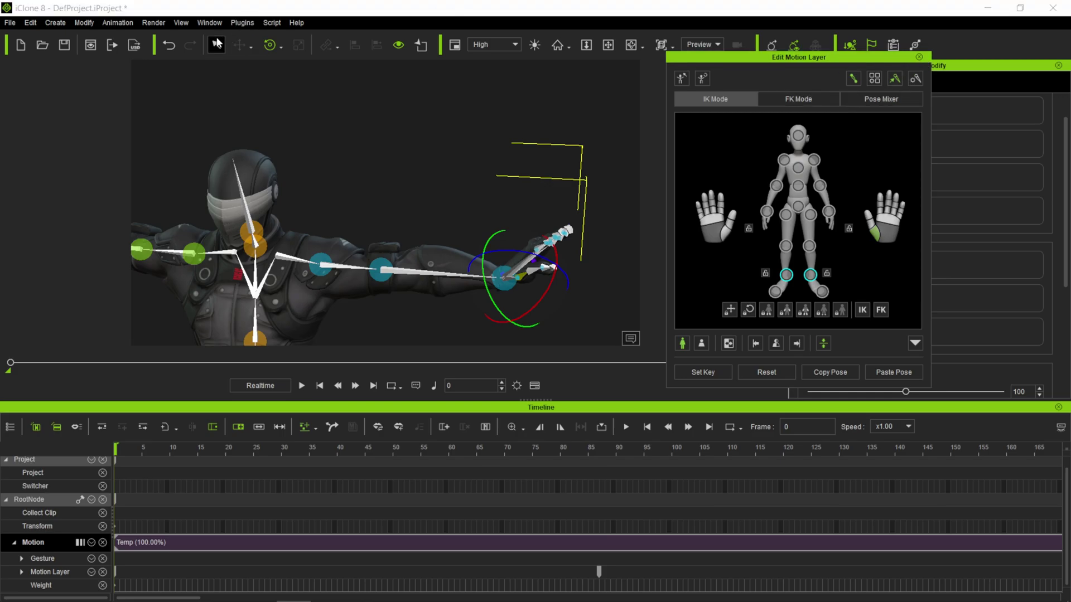
left_click(919, 57)
right_click_drag(567, 232, 641, 238)
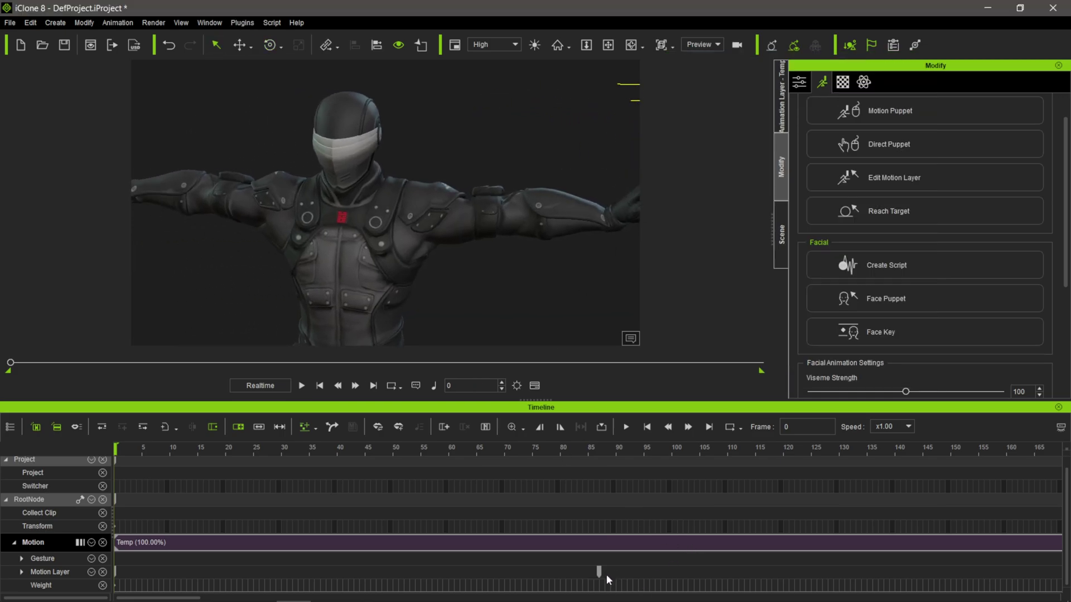
mouse_move(524, 247)
right_mouse_down()
mouse_move(528, 236)
mouse_move(531, 246)
mouse_move(508, 236)
right_mouse_up()
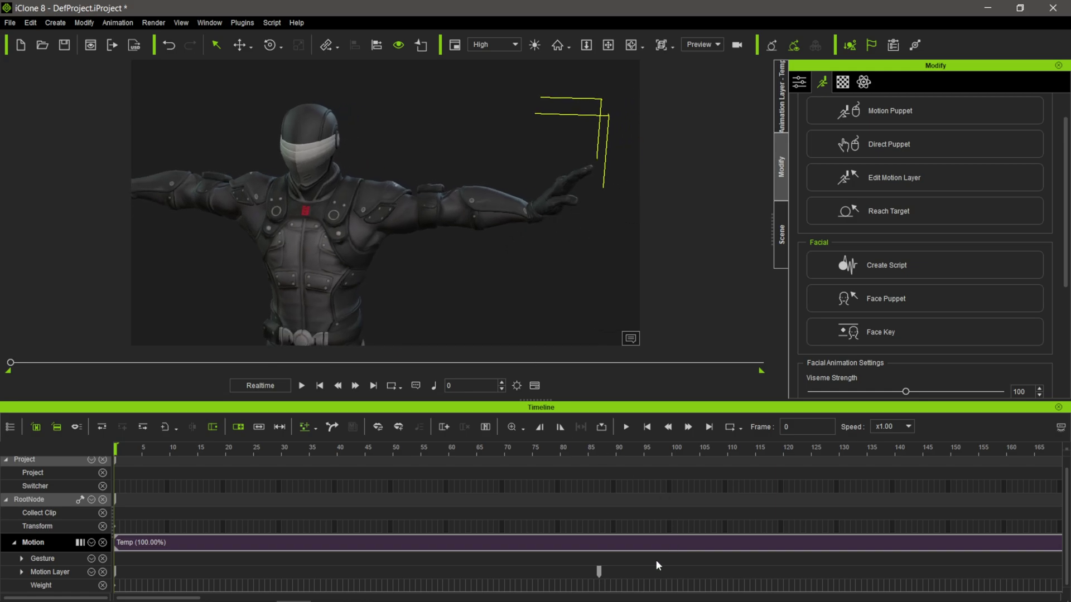
Play the animation to review the hand fix, stop it, and return to frame 0
left_click(301, 386)
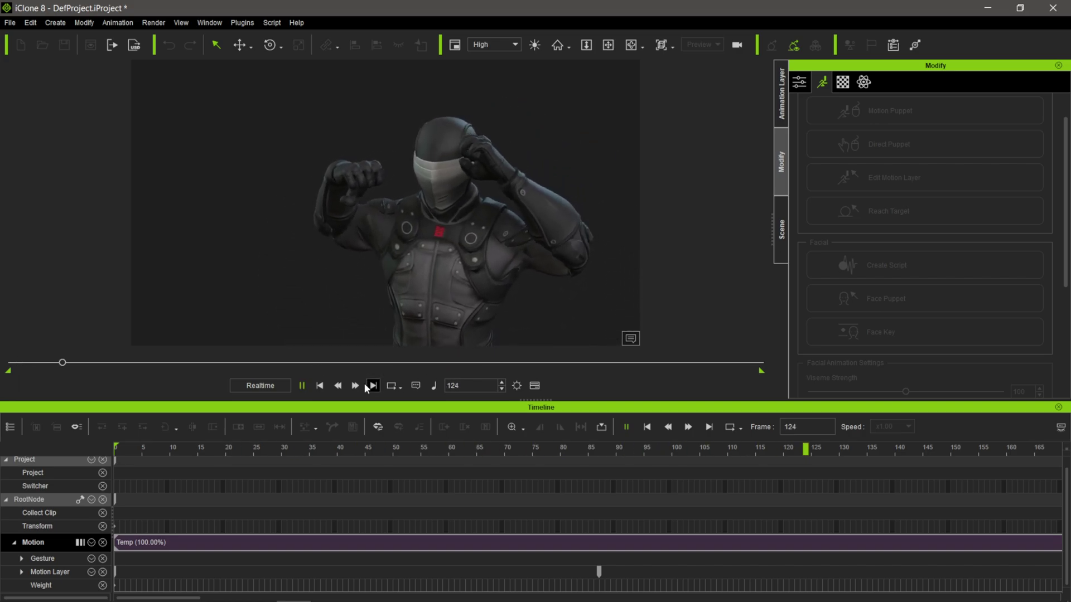
left_click(307, 384)
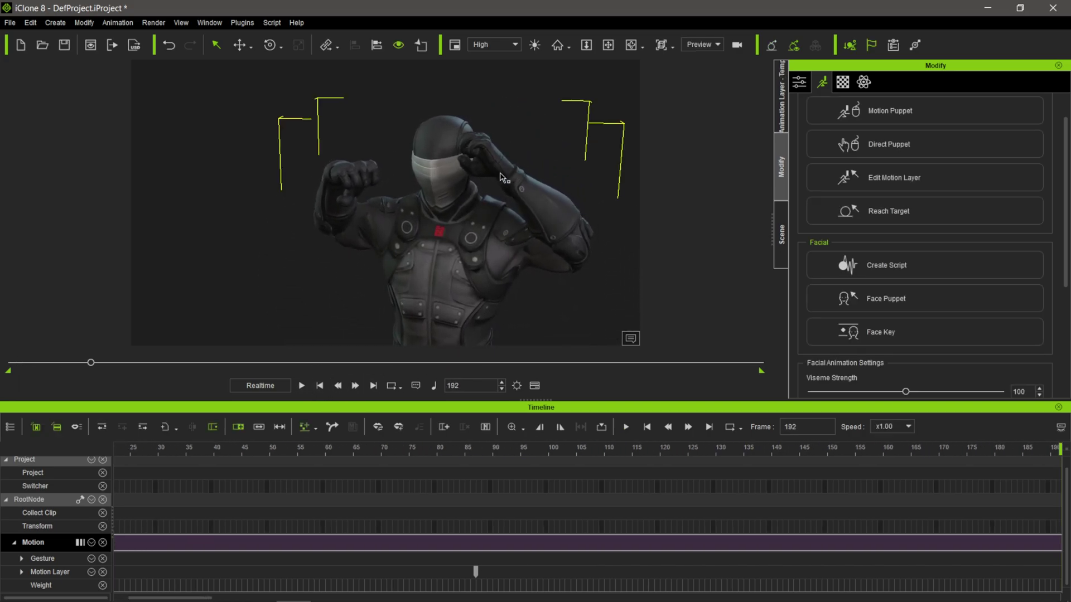
left_click(646, 427)
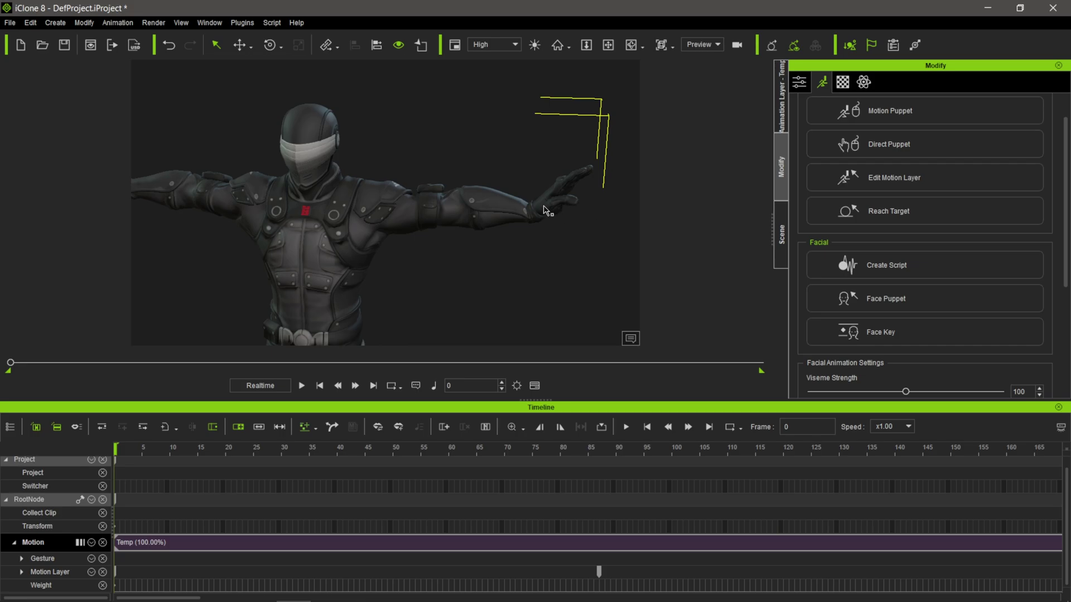
Rotate the right-hand IK effector level with the arm at frame 0, then scrub to frame 99
left_click(865, 181)
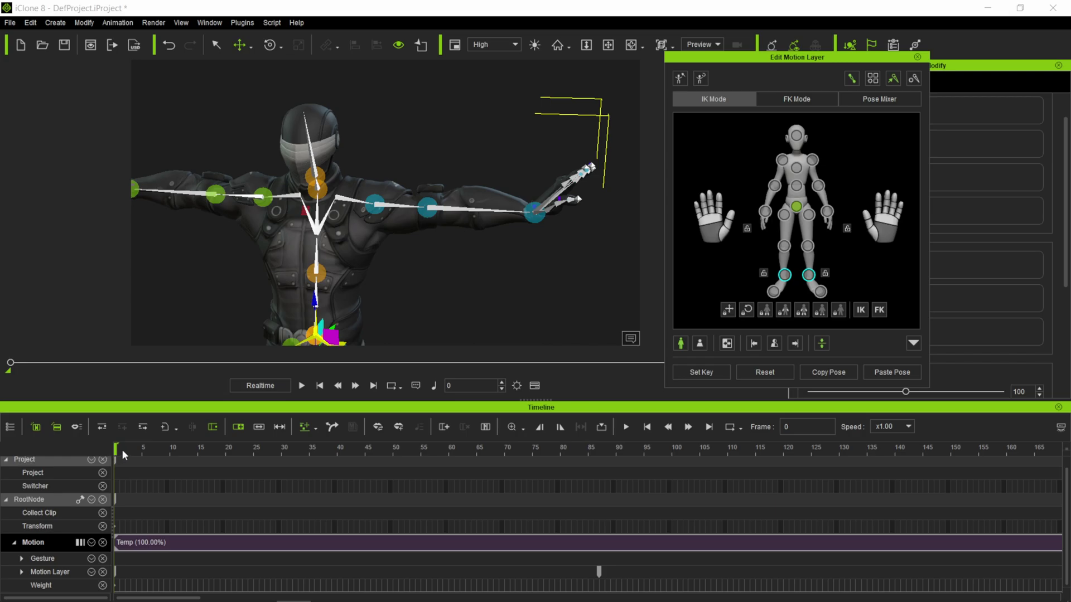
left_click(537, 216)
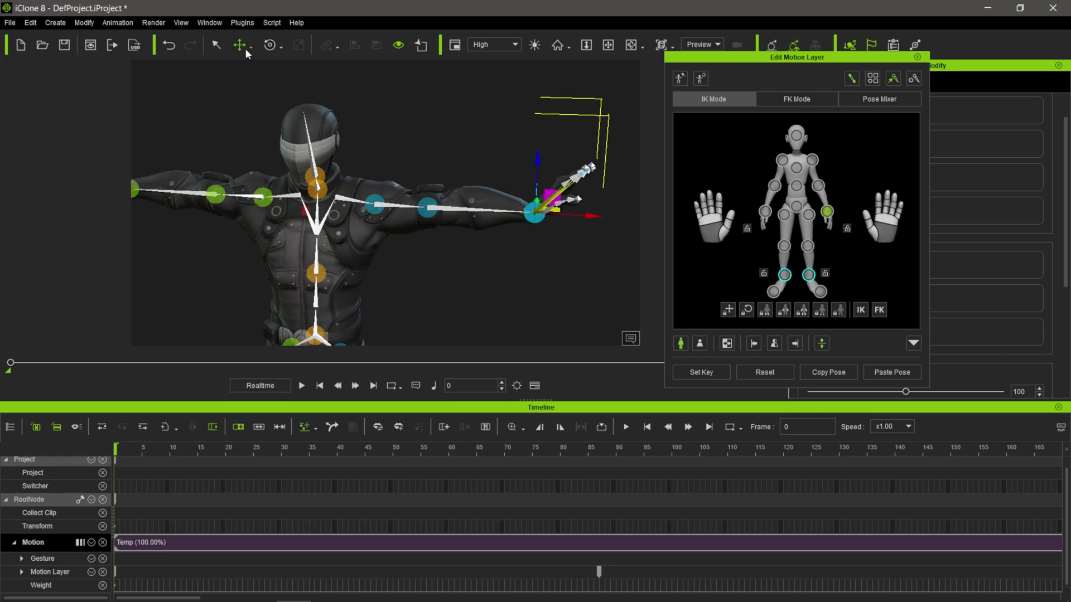
left_click(270, 45)
mouse_move(574, 188)
left_mouse_down()
mouse_move(557, 167)
mouse_move(572, 180)
left_mouse_up()
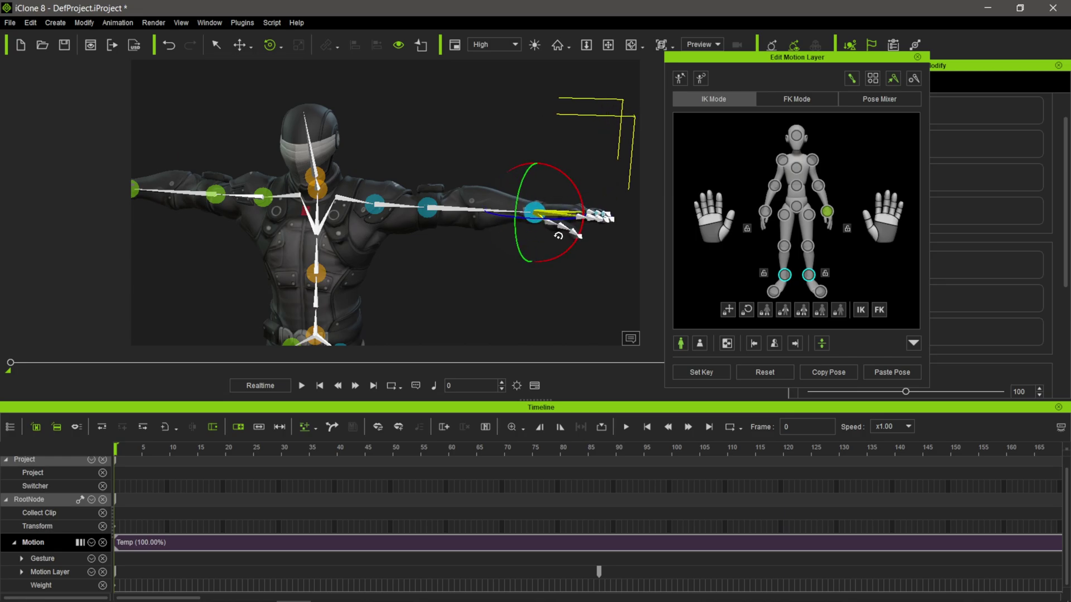
left_click_drag(128, 451, 722, 449)
key("Left")
key("Left")
key("Left")
key("Left")
key("Left")
key("Left")
key("Left")
key("Left")
key("Left")
key("Left")
Close Edit Motion Layer, open File > Export > Export FBX, and expand the Target Tool Preset list
left_click(917, 57)
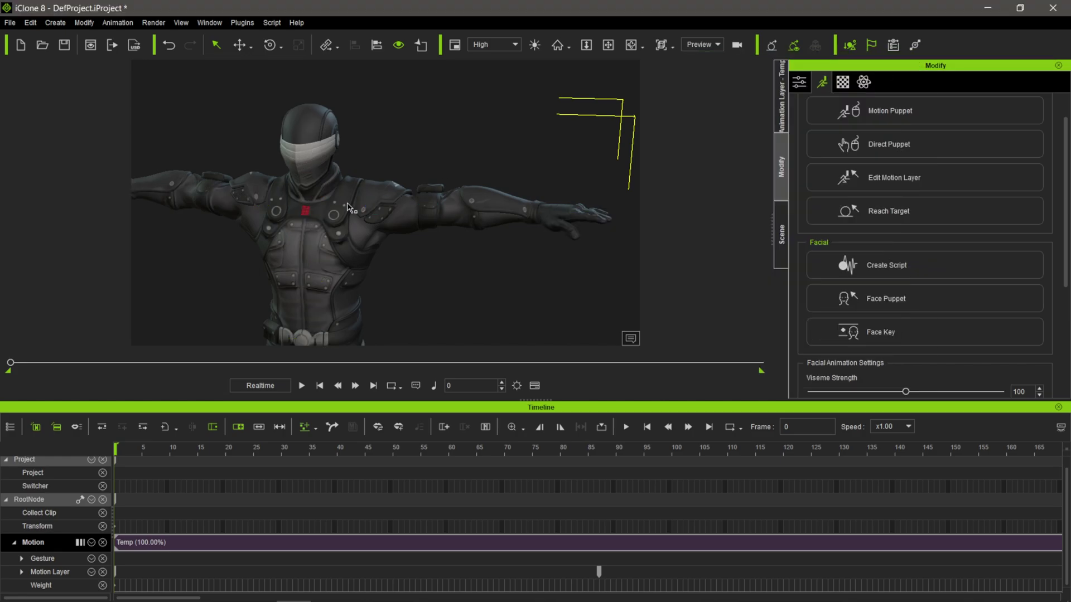
left_click(11, 24)
mouse_move(78, 124)
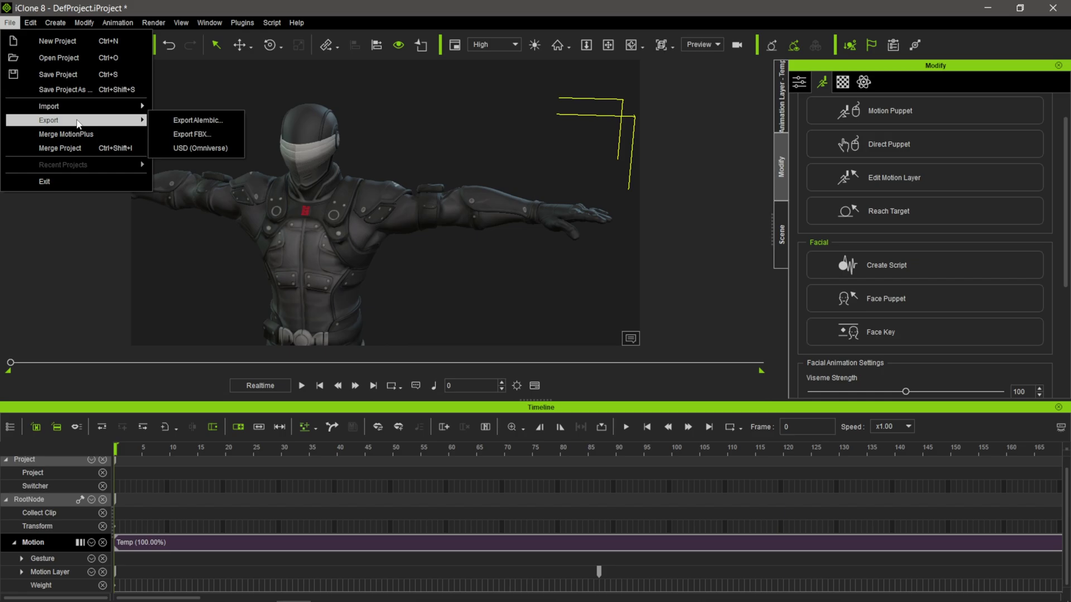
left_click(213, 134)
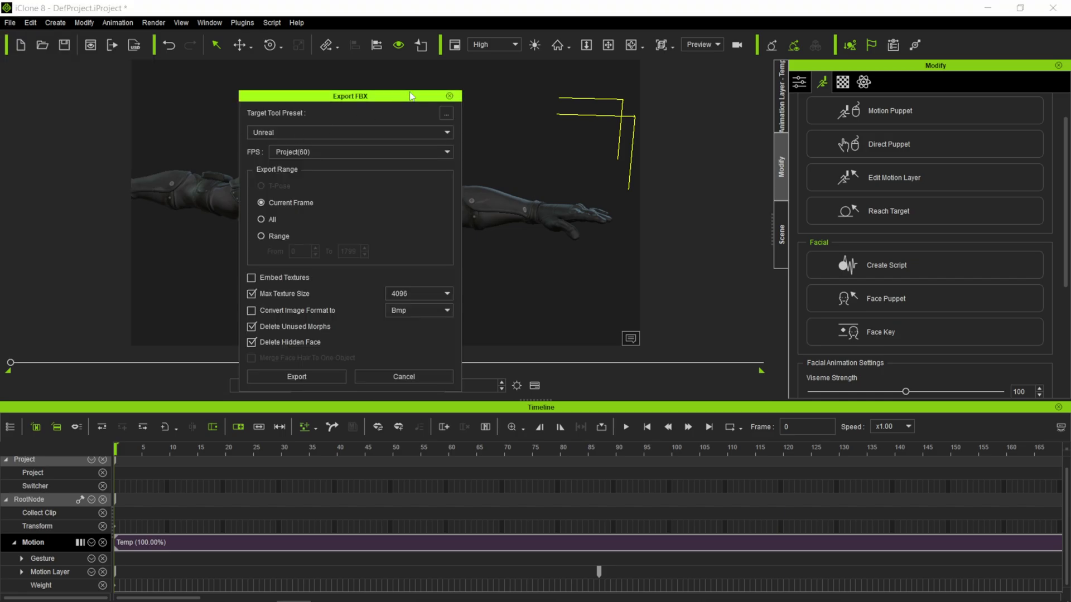
left_click_drag(420, 97, 709, 79)
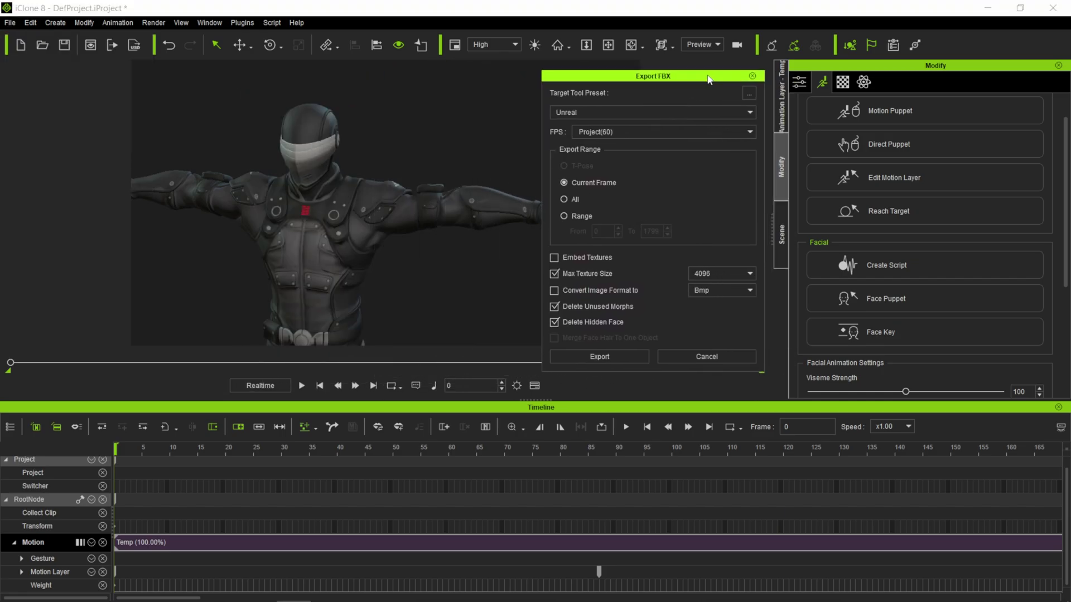
left_click(711, 111)
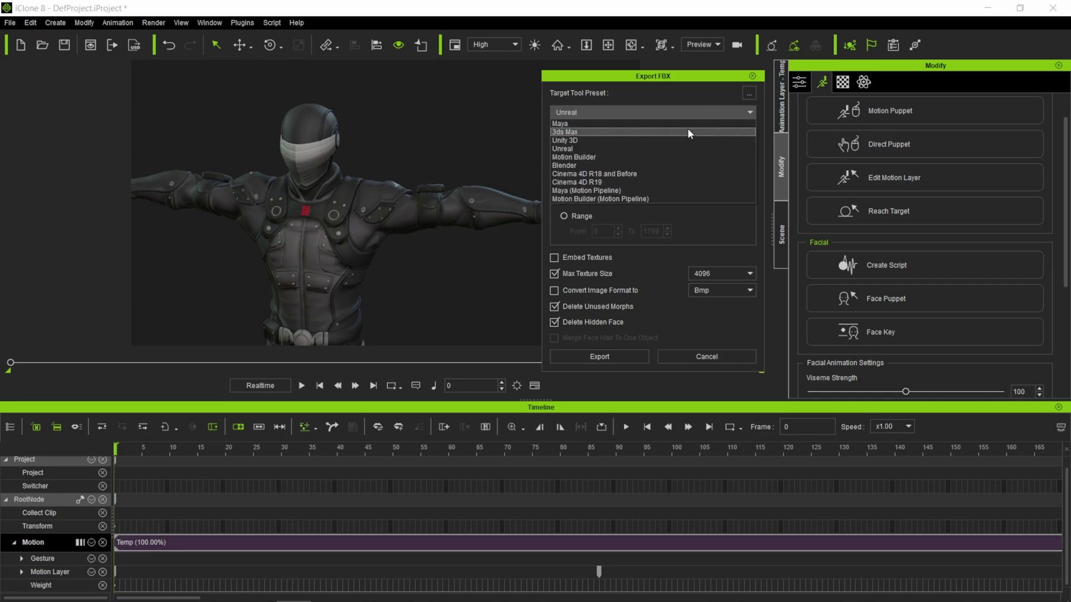